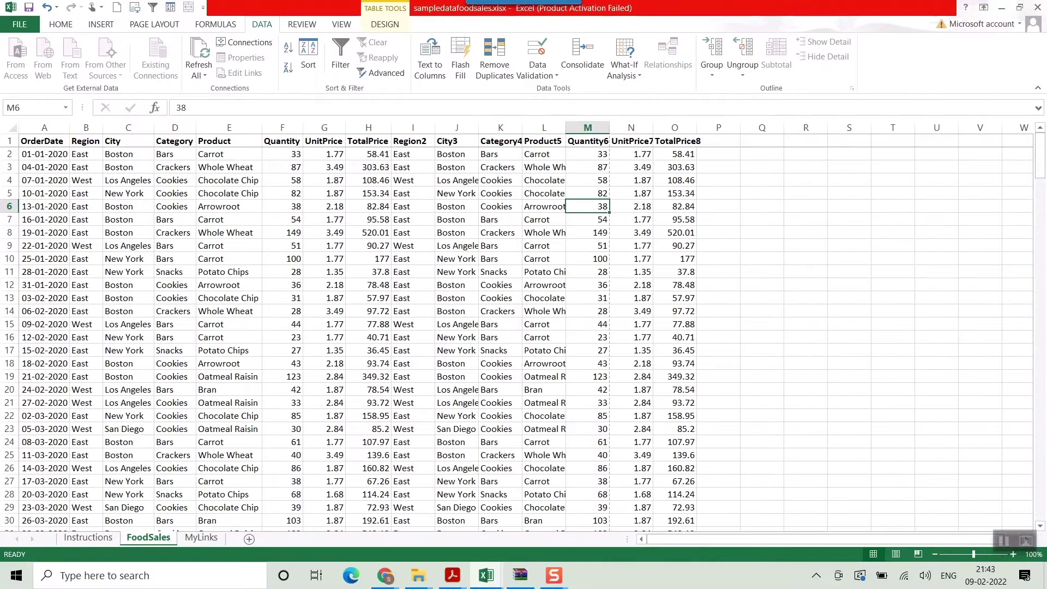
Check the FoodSales sheet's print preview before resizing any columns.
left_click(59, 254)
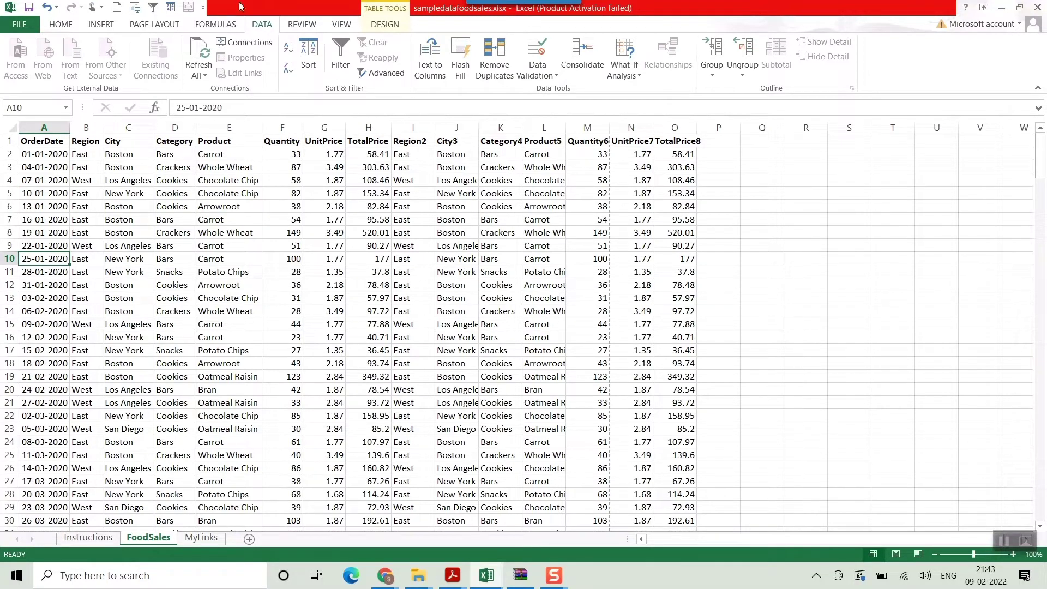
left_click(19, 24)
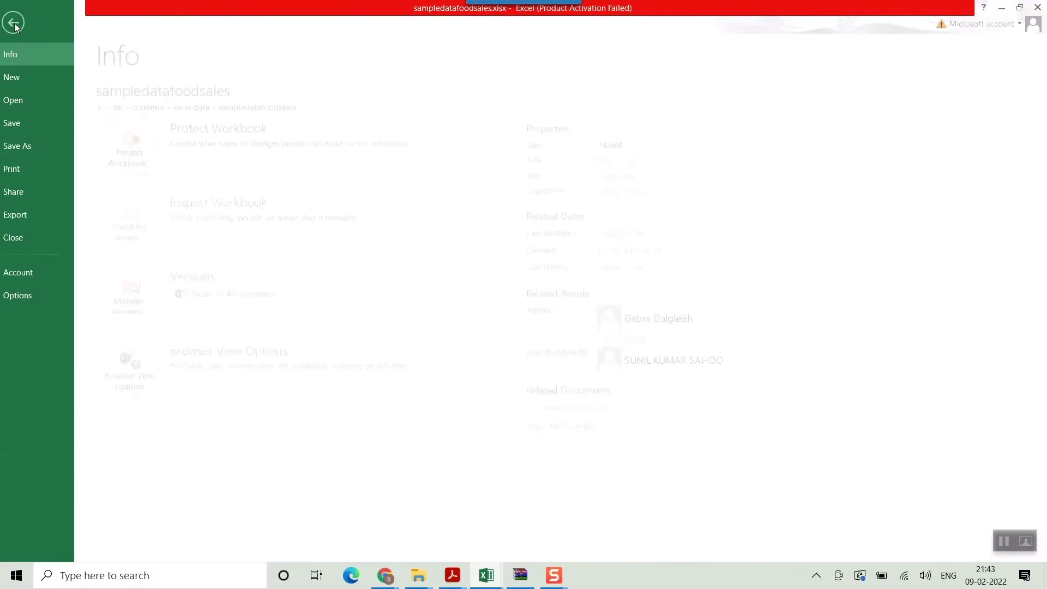
left_click(19, 170)
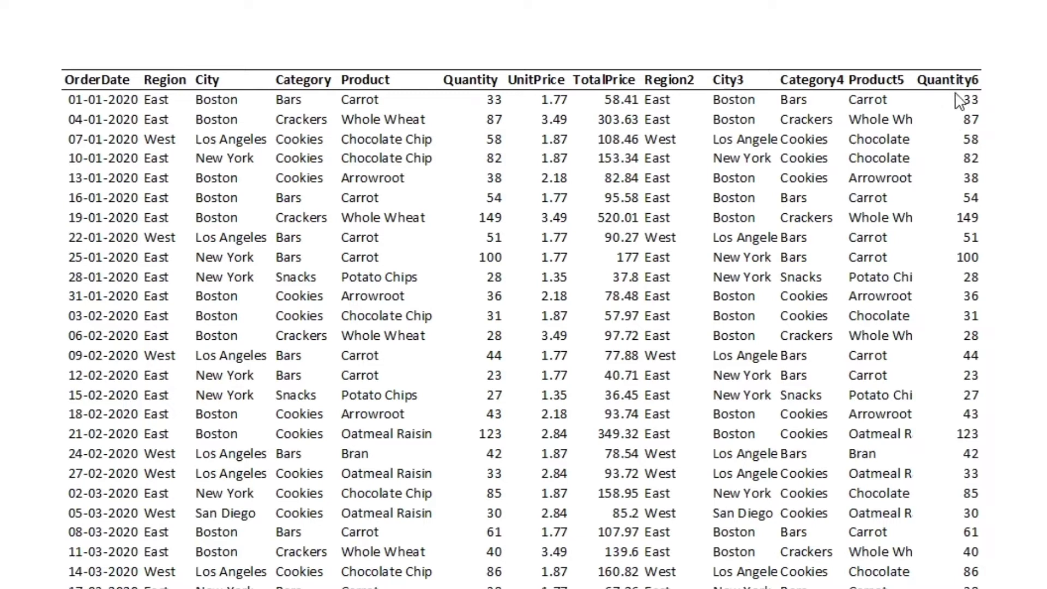
key("Escape")
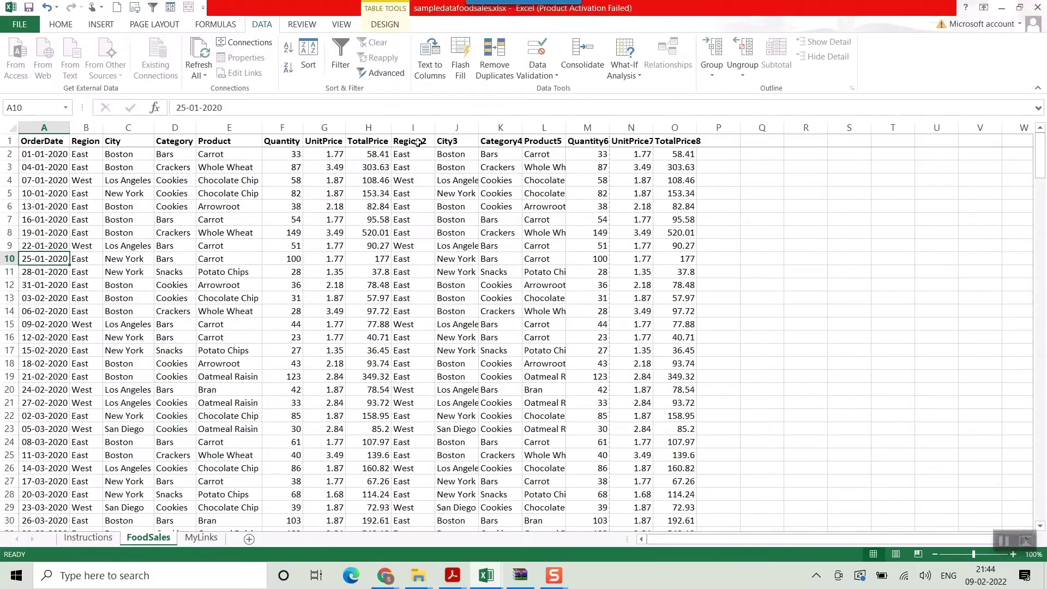
AutoFit columns A–P to their contents and preview the printout across 16 pages.
left_click_drag(35, 121, 719, 127)
double_click(522, 123)
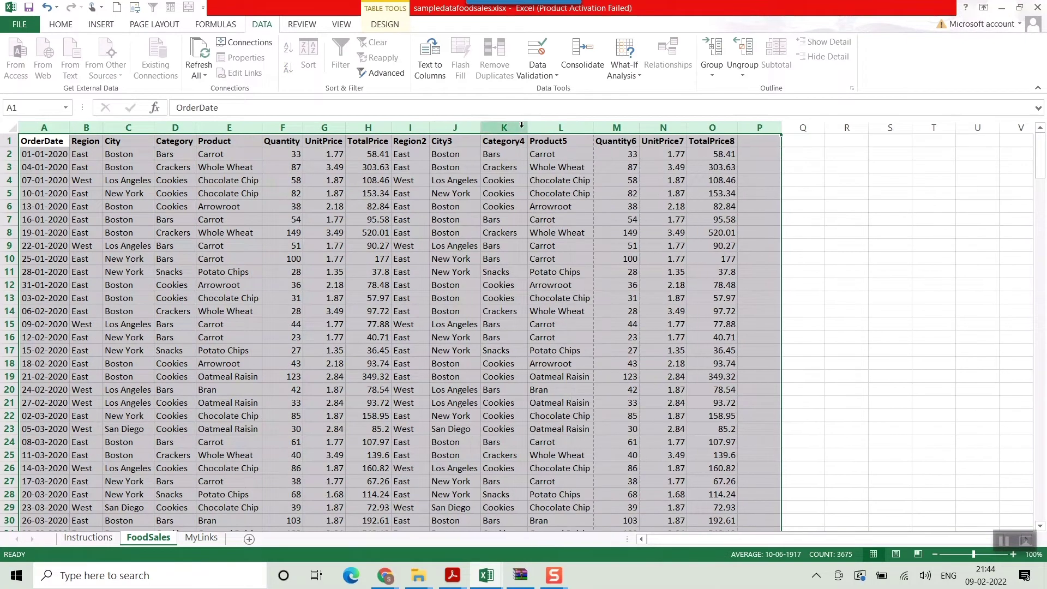
left_click(626, 244)
left_click(873, 345)
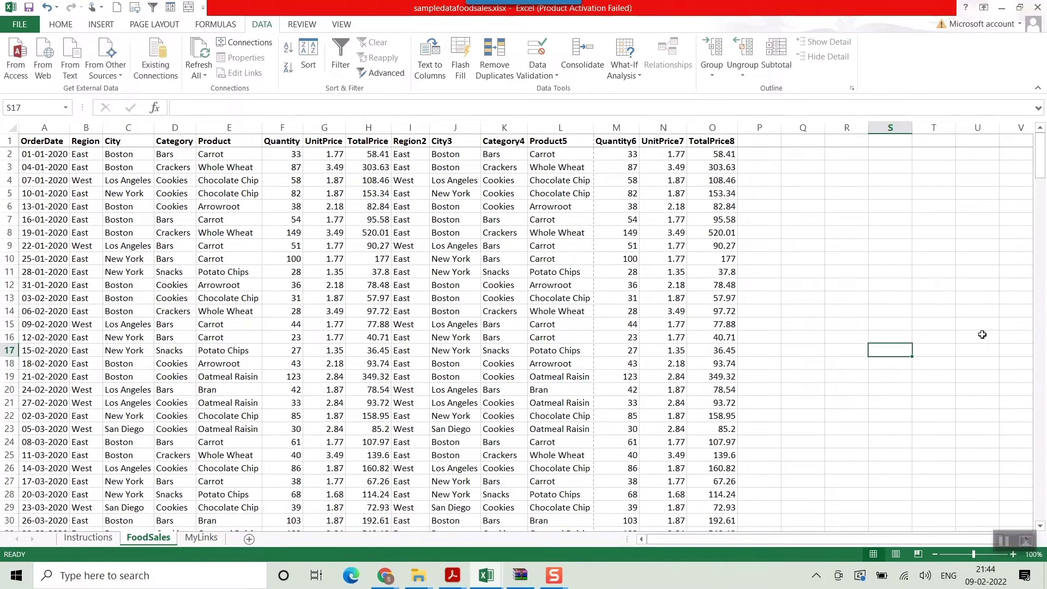
key("ctrl+p")
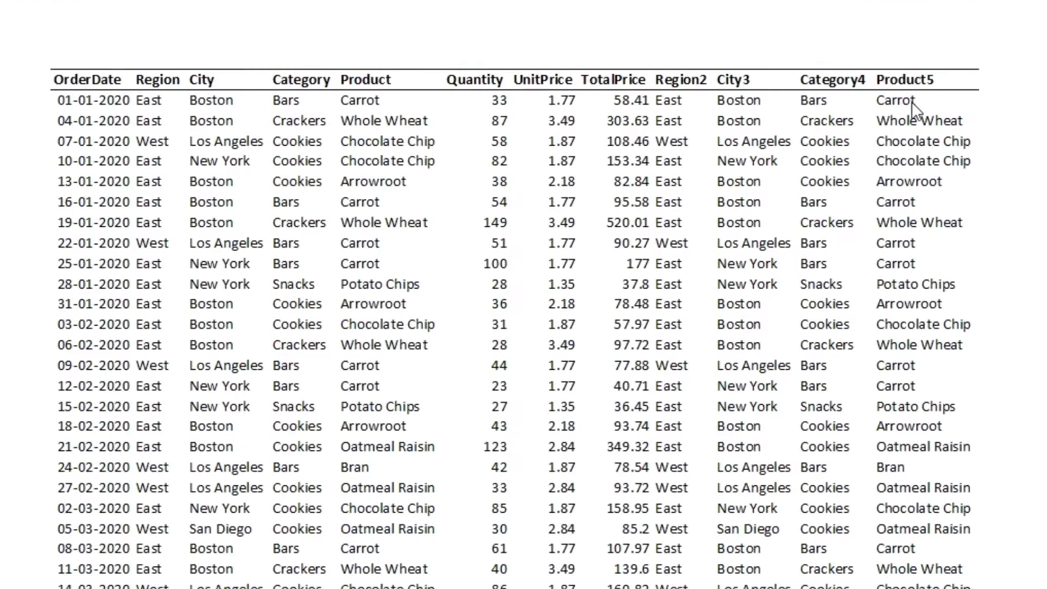
key("Escape")
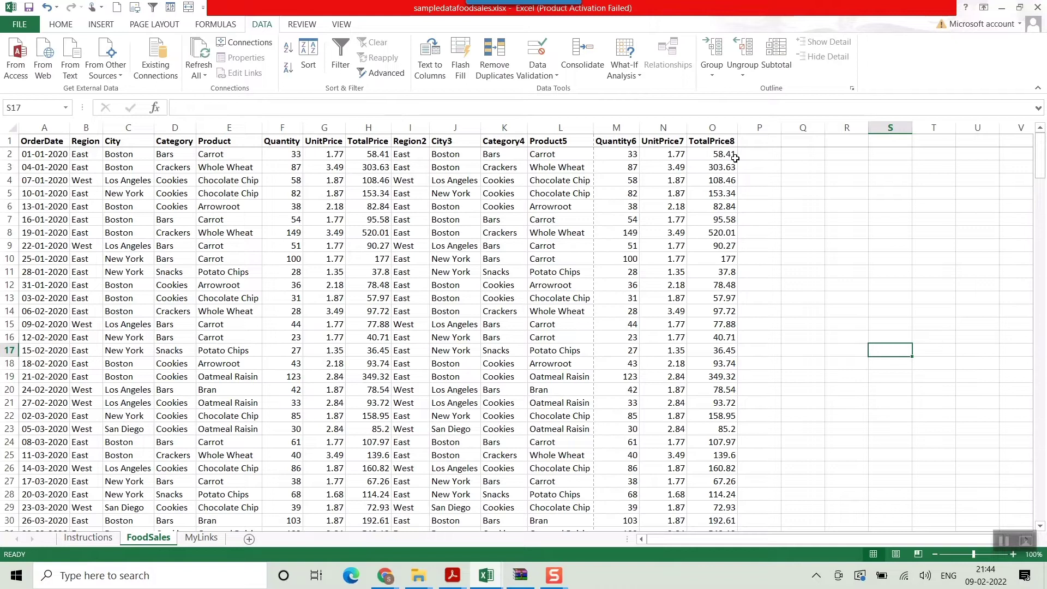
key("ctrl+p")
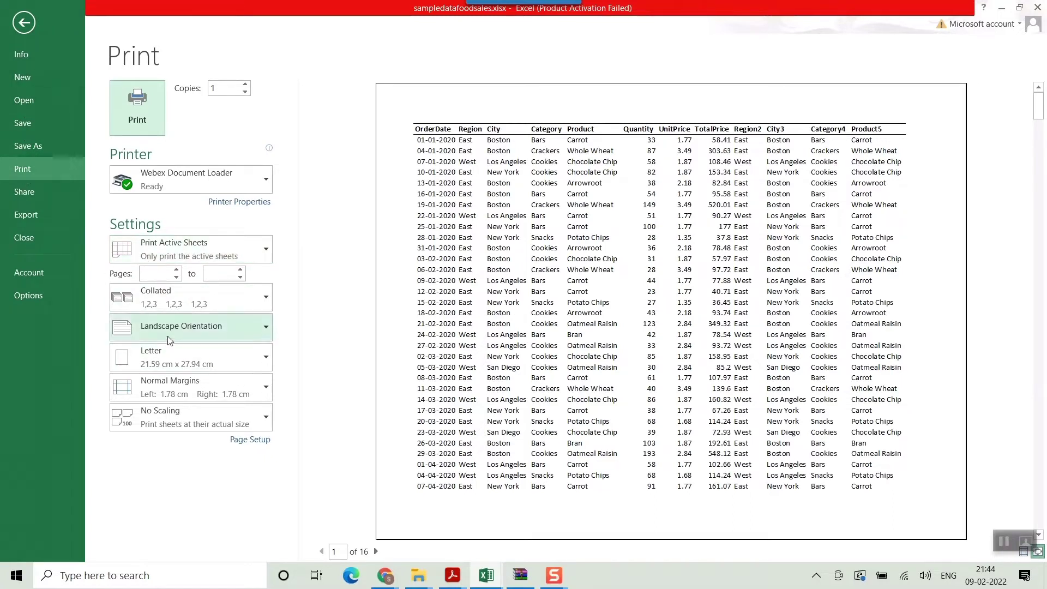
Choose Microsoft Print to PDF as the printer.
left_click(185, 180)
left_click(165, 261)
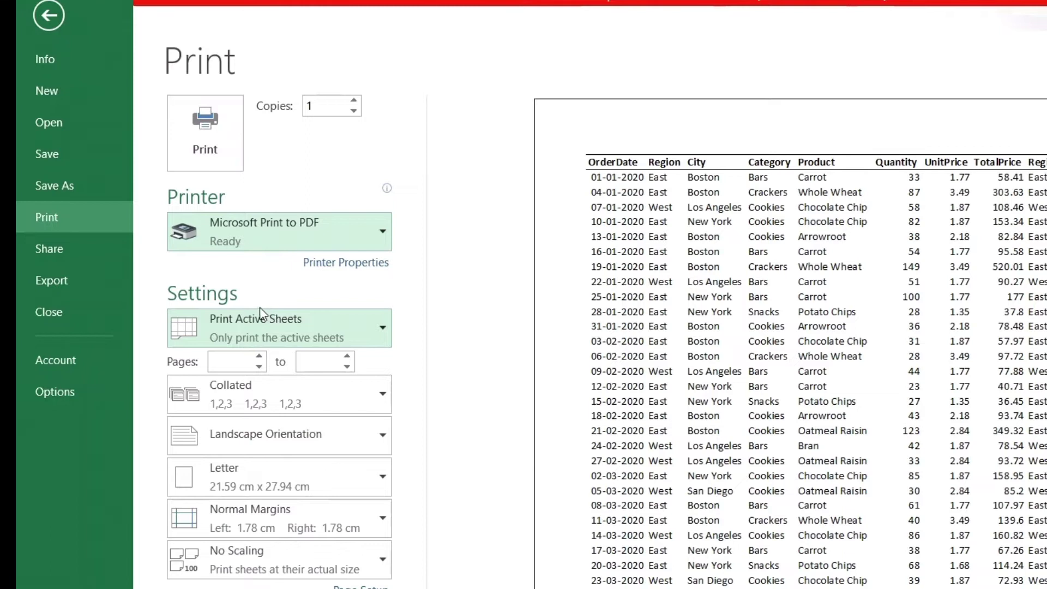
mouse_move(294, 240)
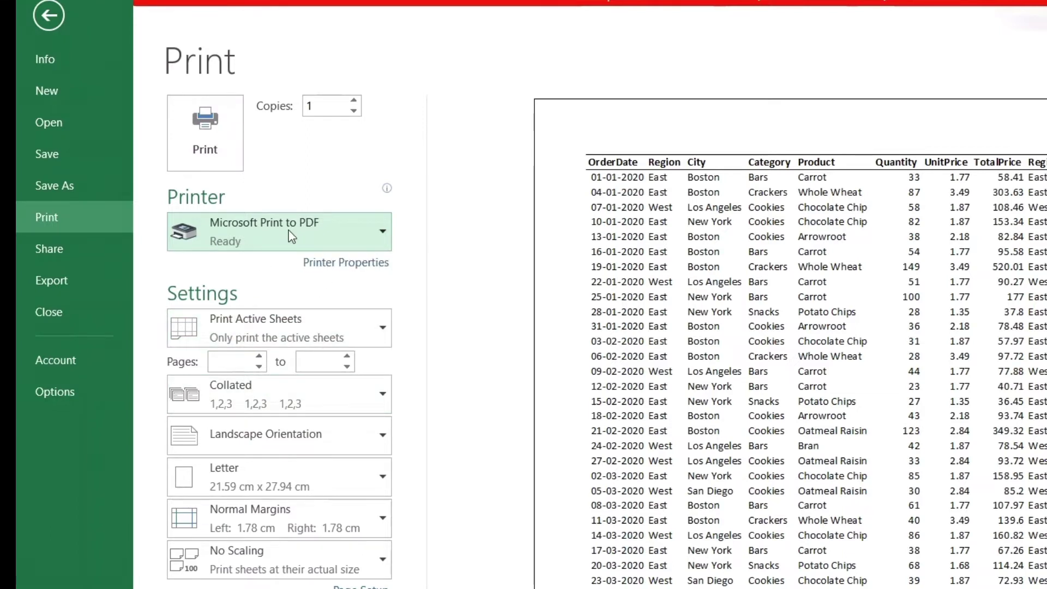
left_click(288, 232)
left_click(287, 234)
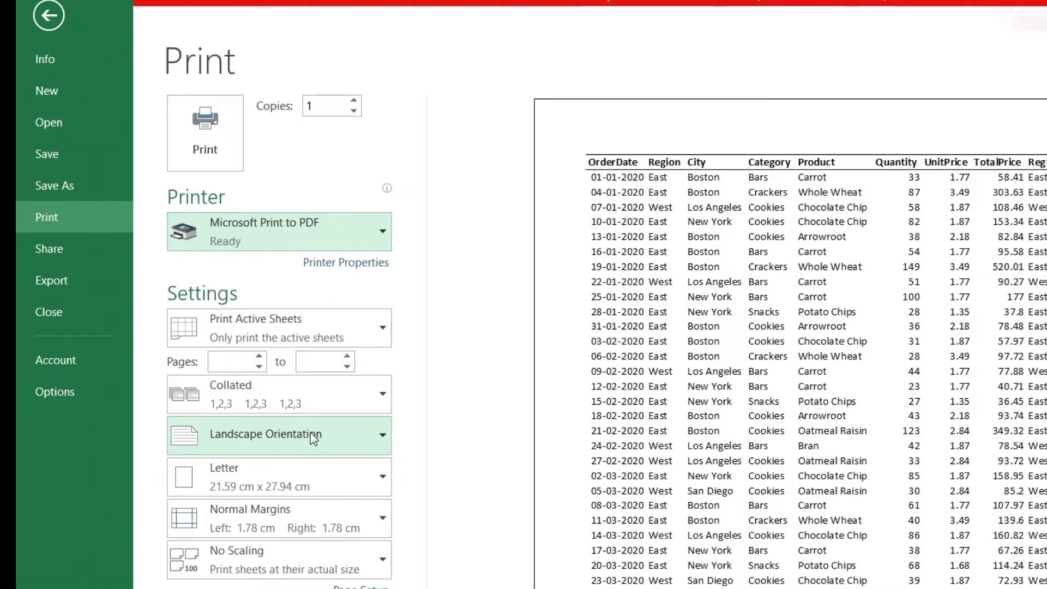
Try Portrait orientation, then set the page back to Landscape.
left_click(311, 434)
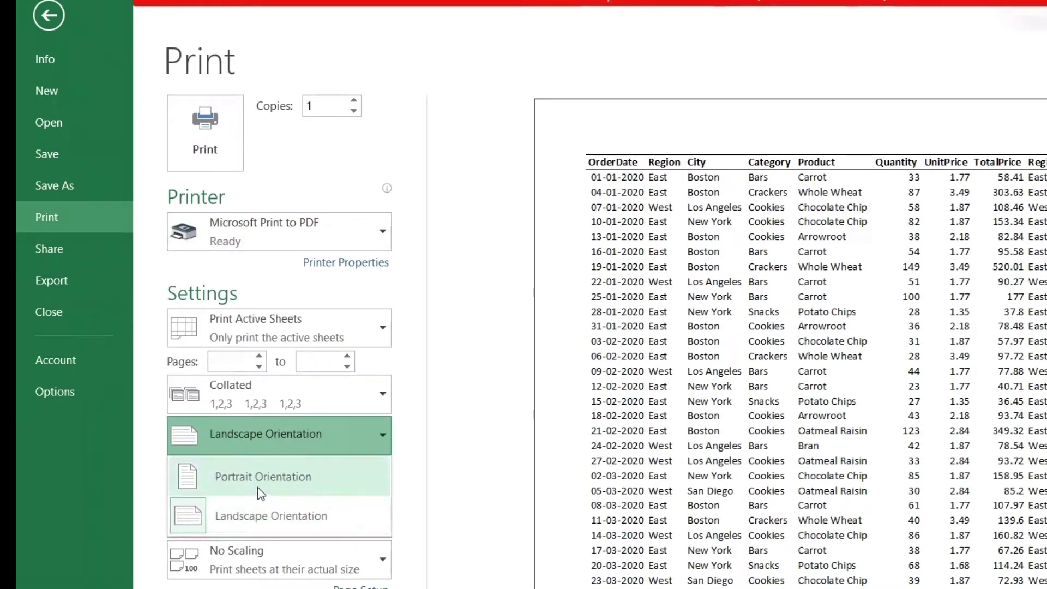
left_click(257, 490)
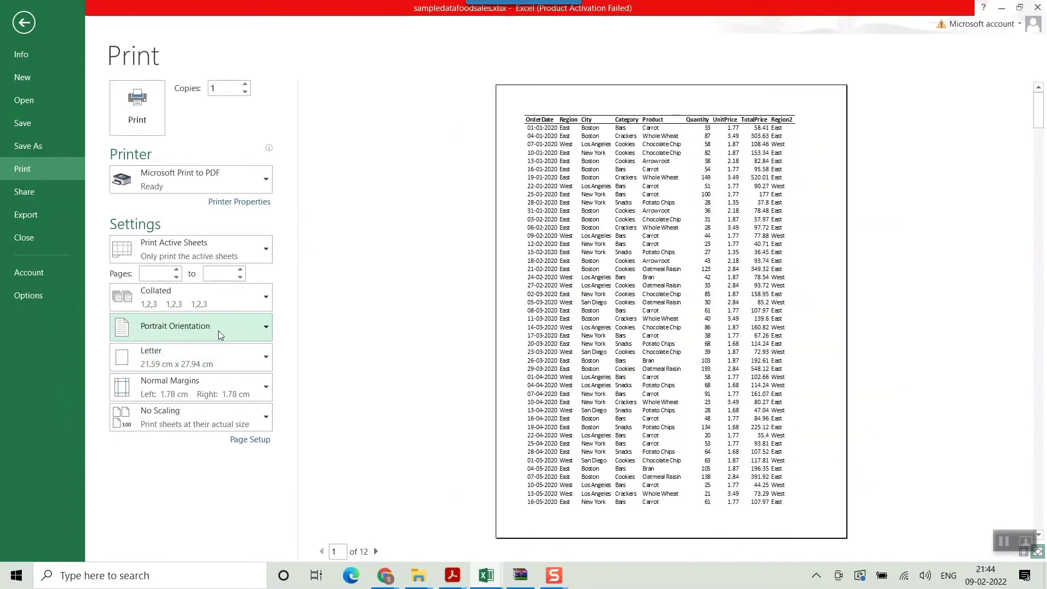
left_click(223, 328)
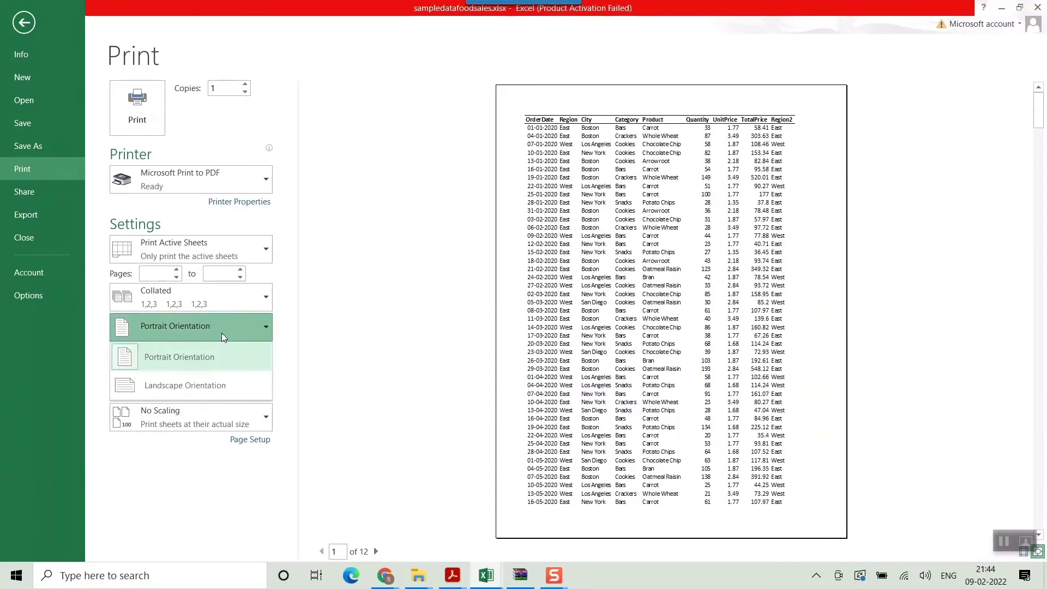
left_click(183, 387)
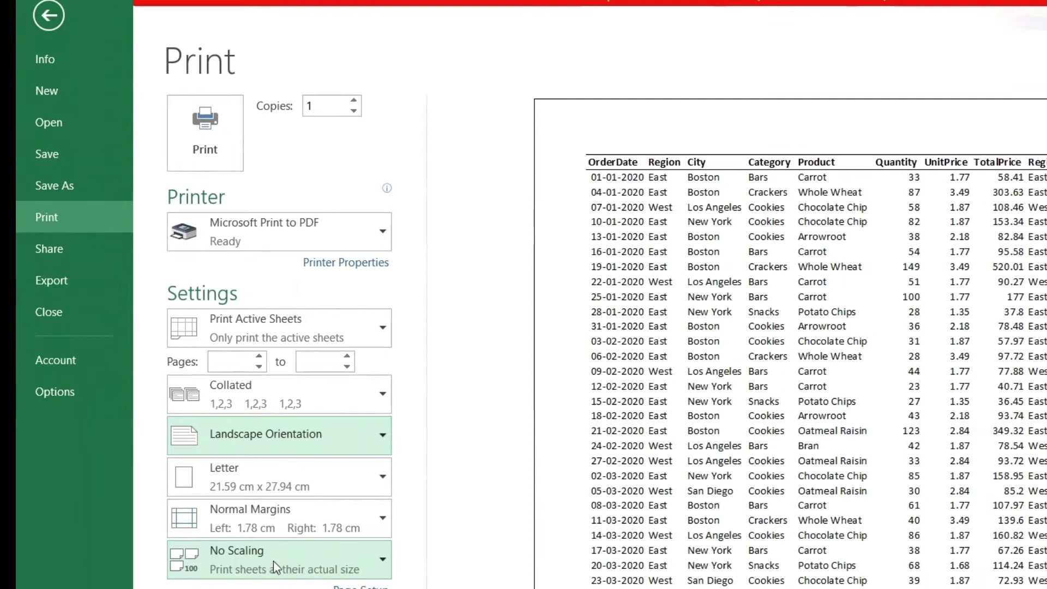
Set print scaling to Fit All Columns on One Page, giving 6 pages.
left_click(268, 564)
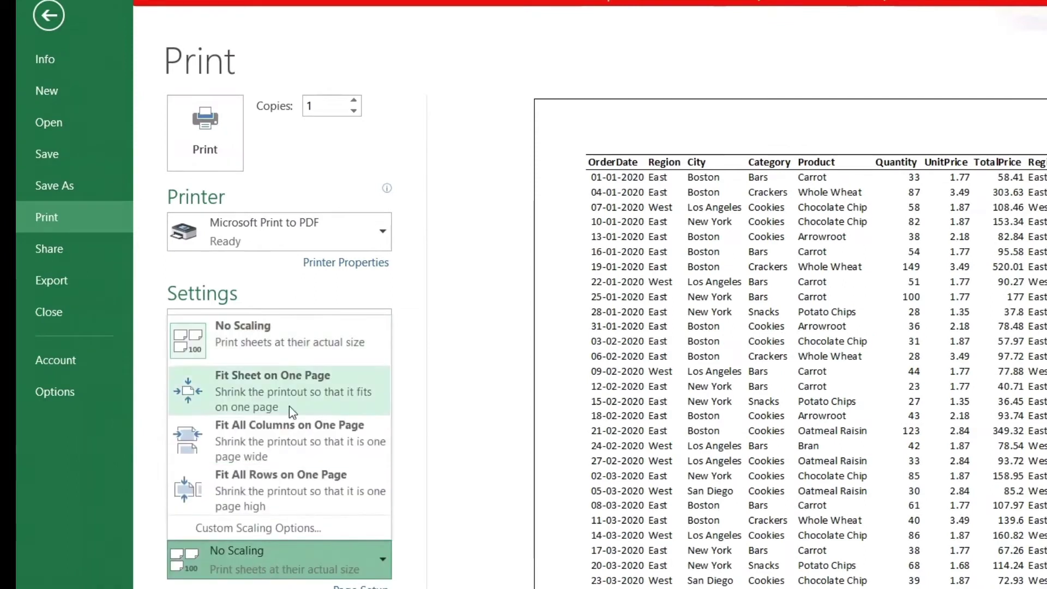
left_click(247, 435)
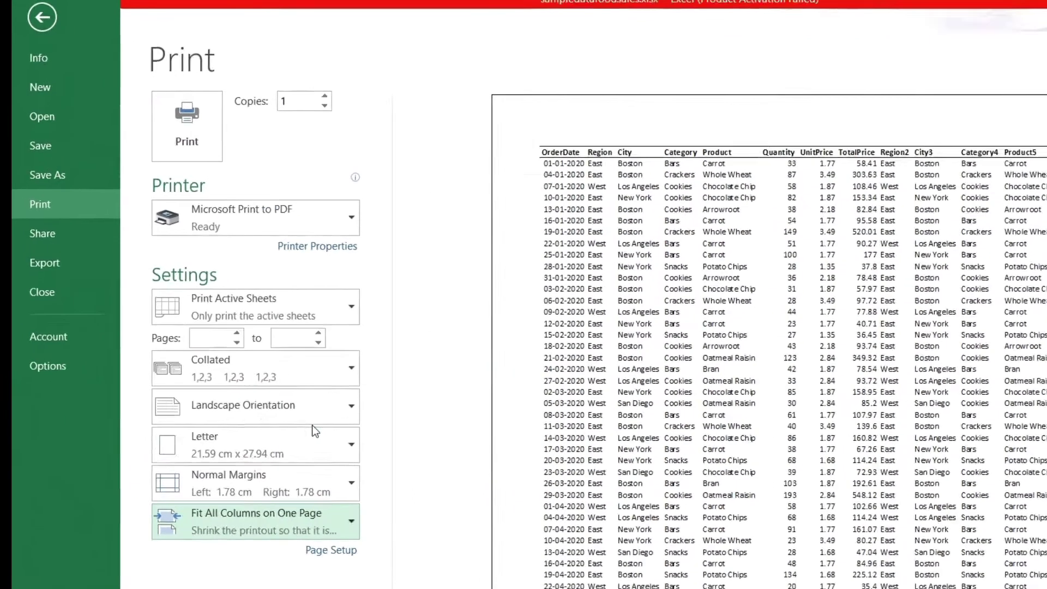
left_click(240, 417)
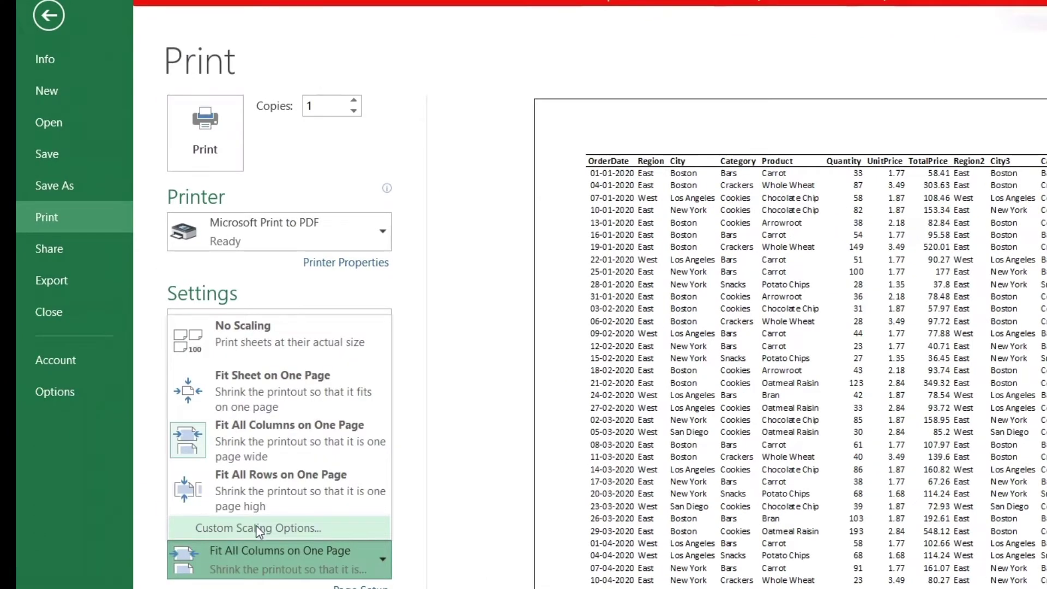
Apply Custom Scaling in Page Setup, adjusting to 90% of normal size.
left_click(256, 527)
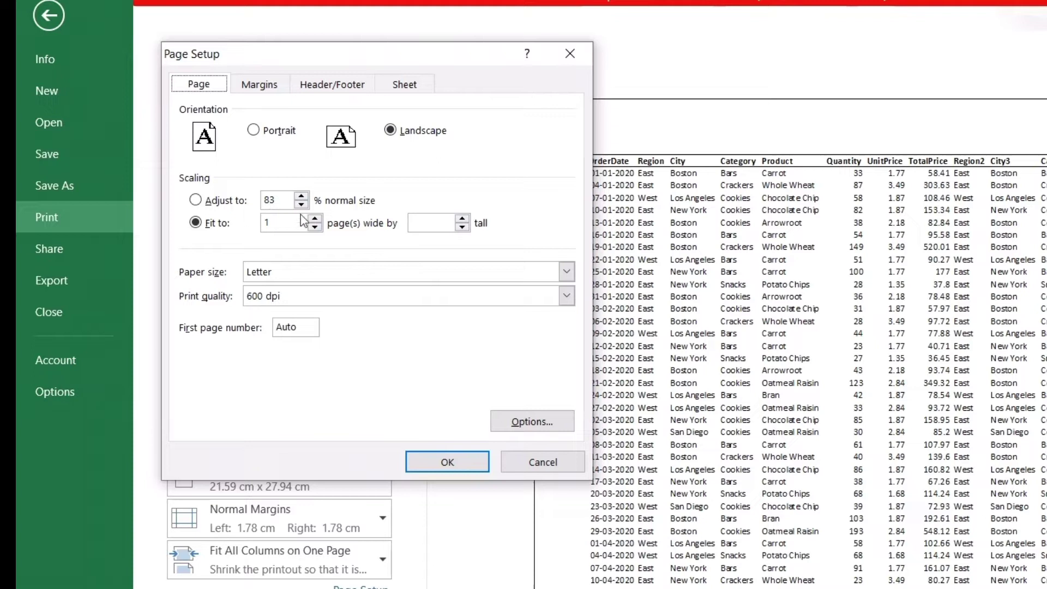
left_click(301, 195)
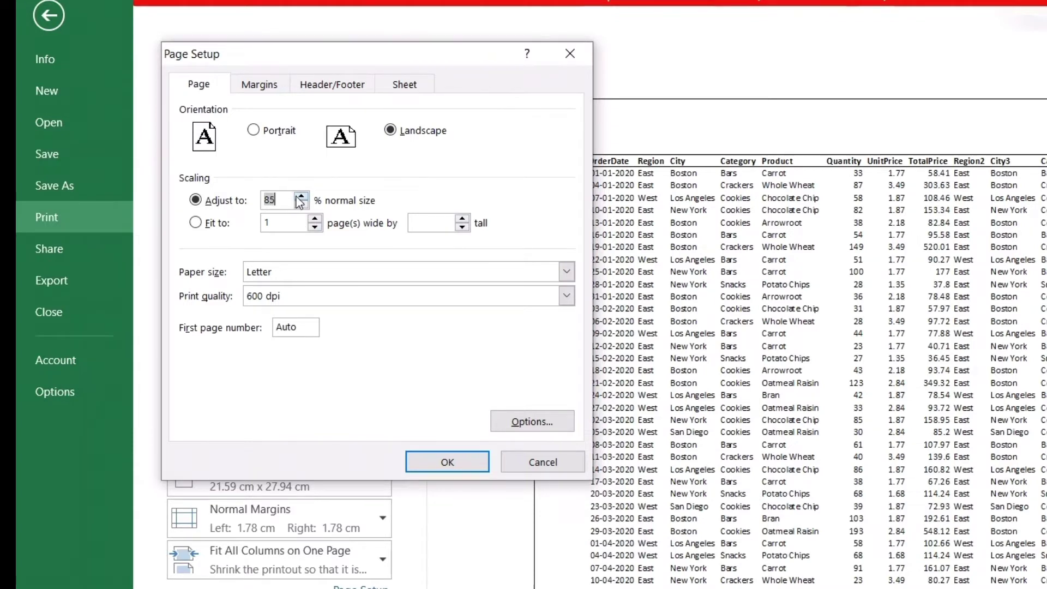
key("Return")
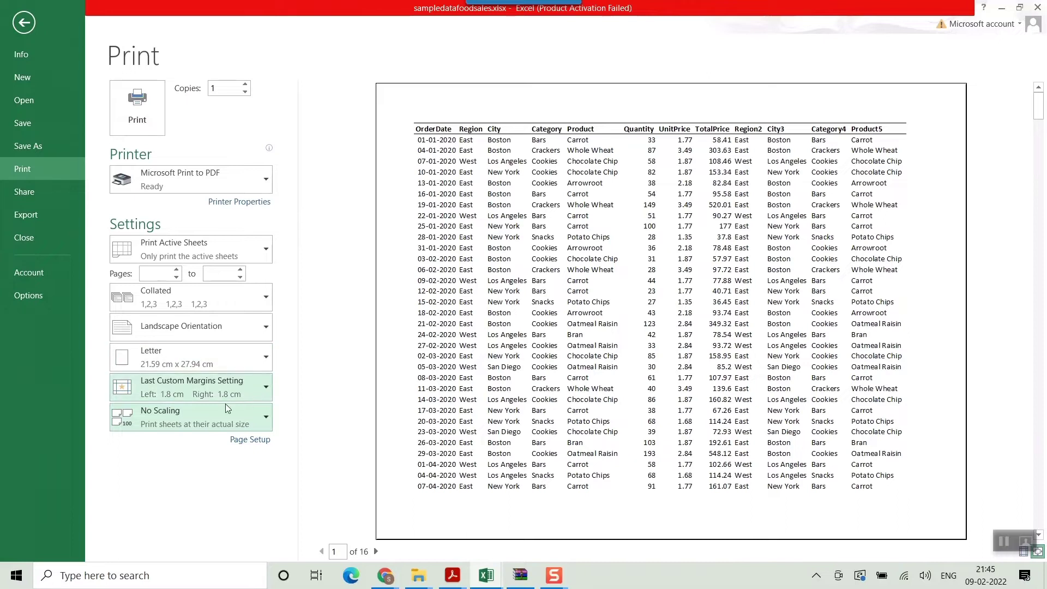
left_click(206, 419)
left_click(166, 392)
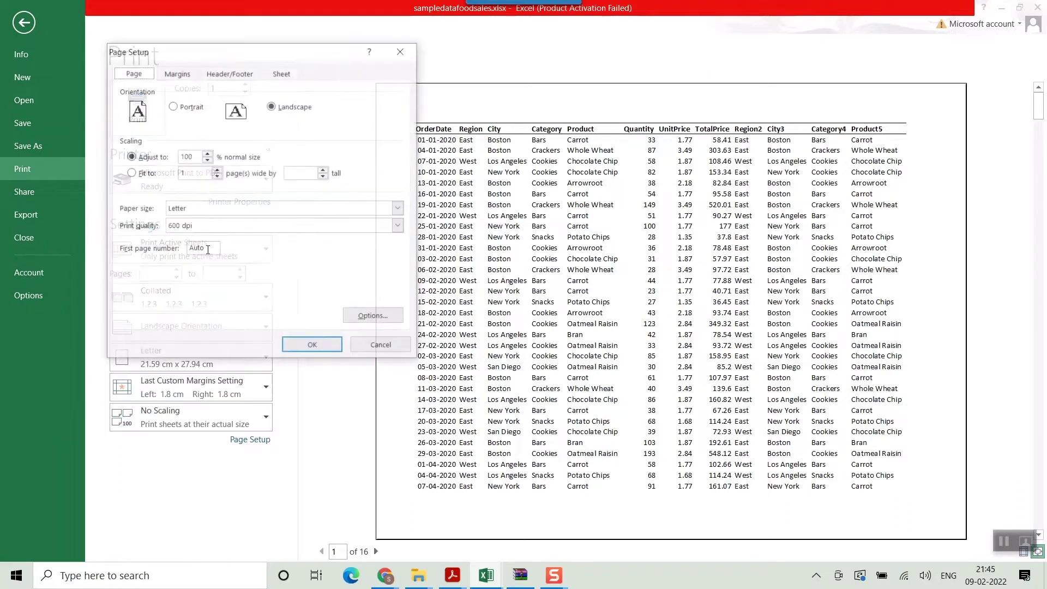
left_click(301, 204)
left_click(301, 204)
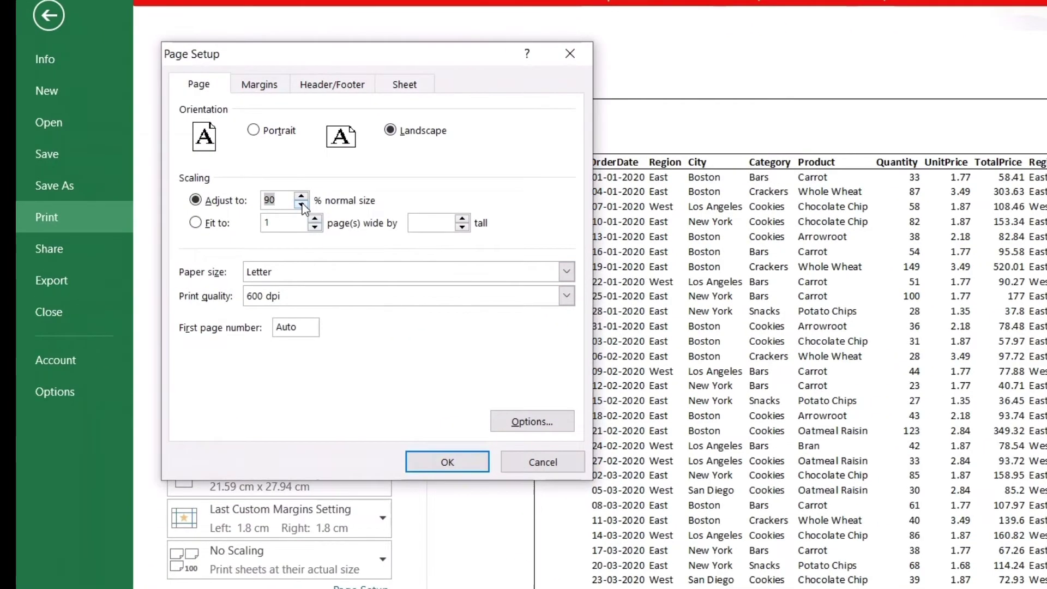
left_click(301, 203)
left_click(447, 462)
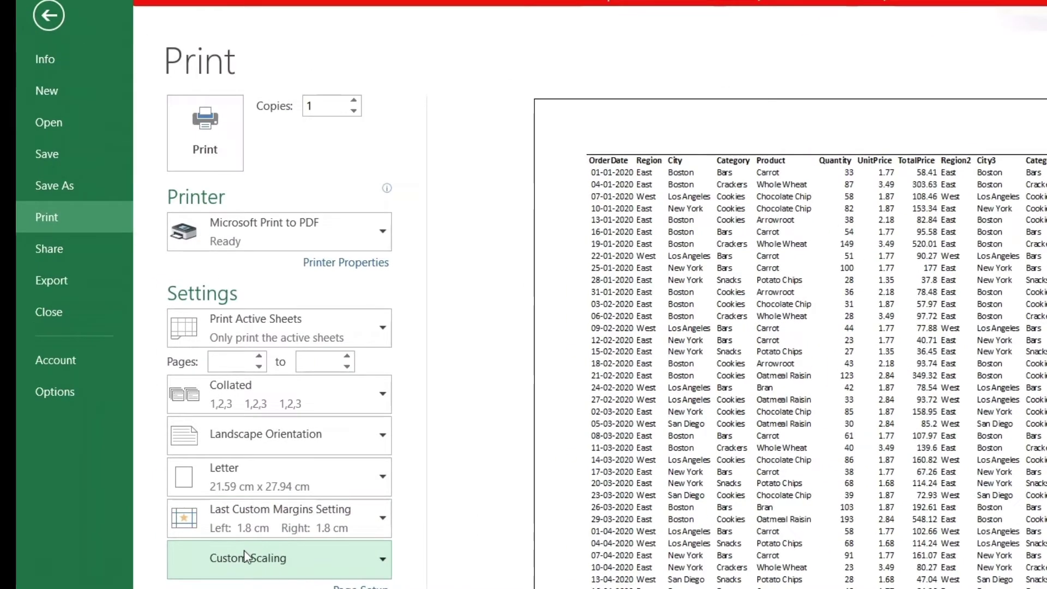
Switch scaling back to Fit All Columns on One Page and page through the 6-page preview.
left_click(247, 556)
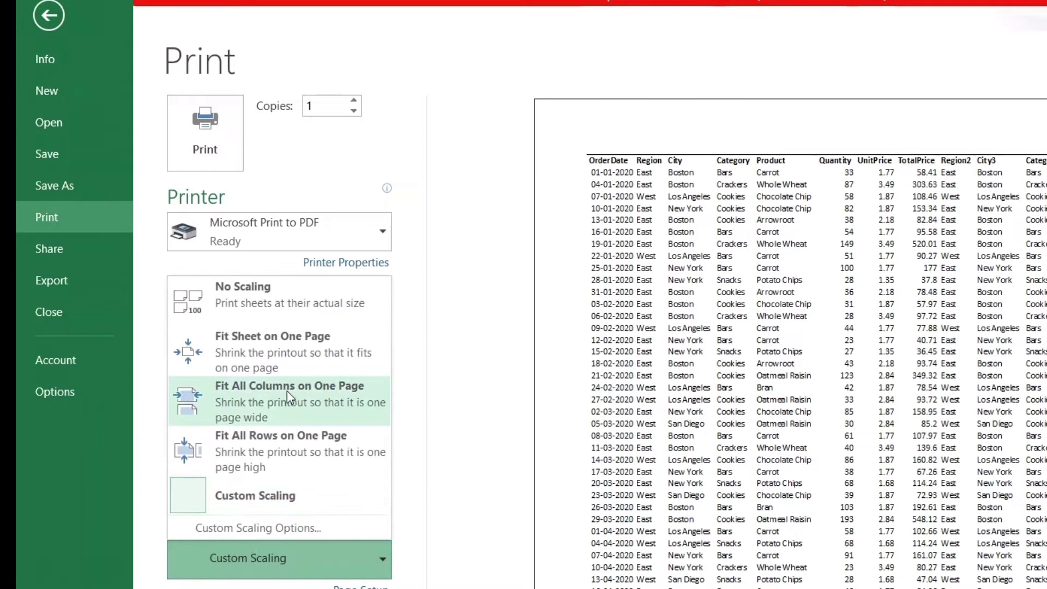
left_click(260, 393)
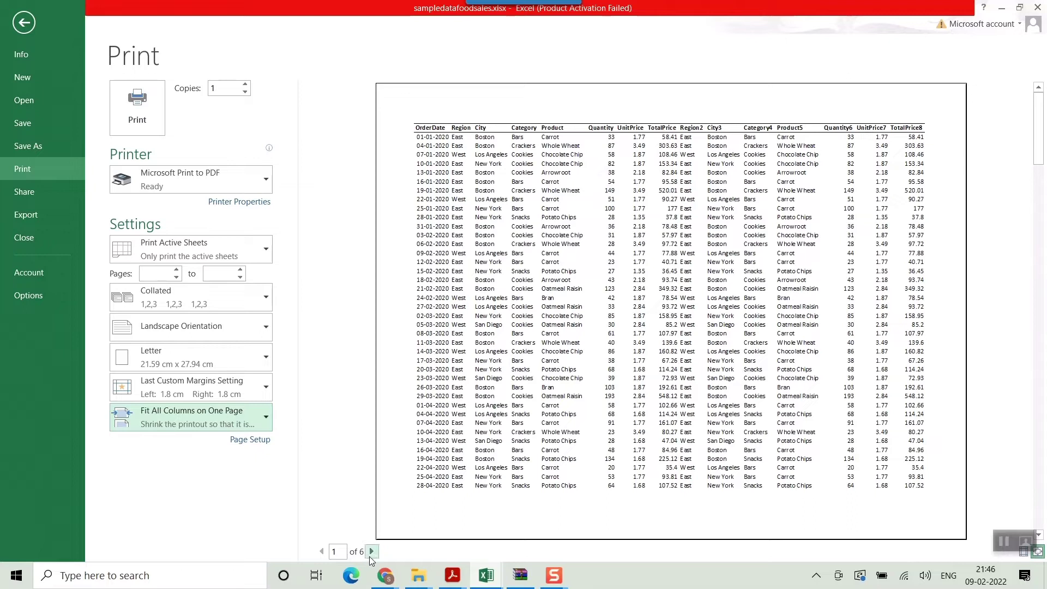
left_click(372, 552)
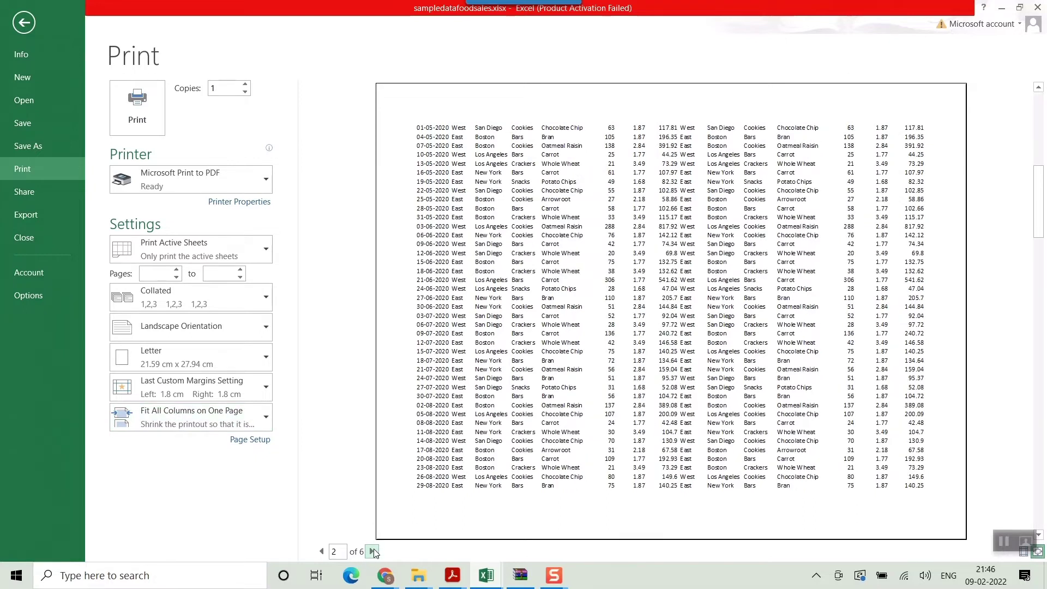
left_click(372, 552)
left_click(372, 551)
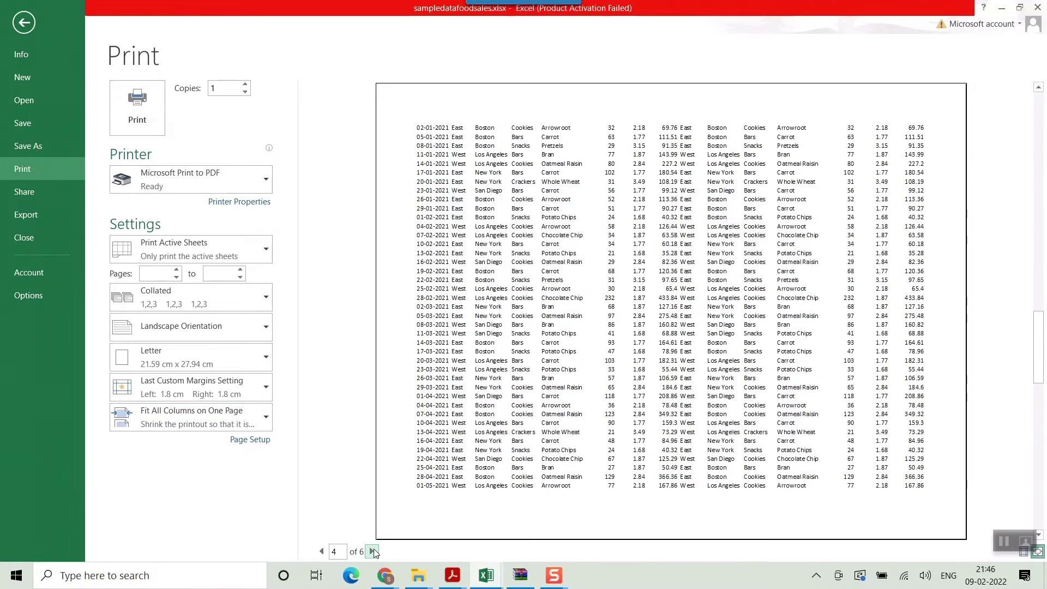
left_click(371, 551)
key("Home")
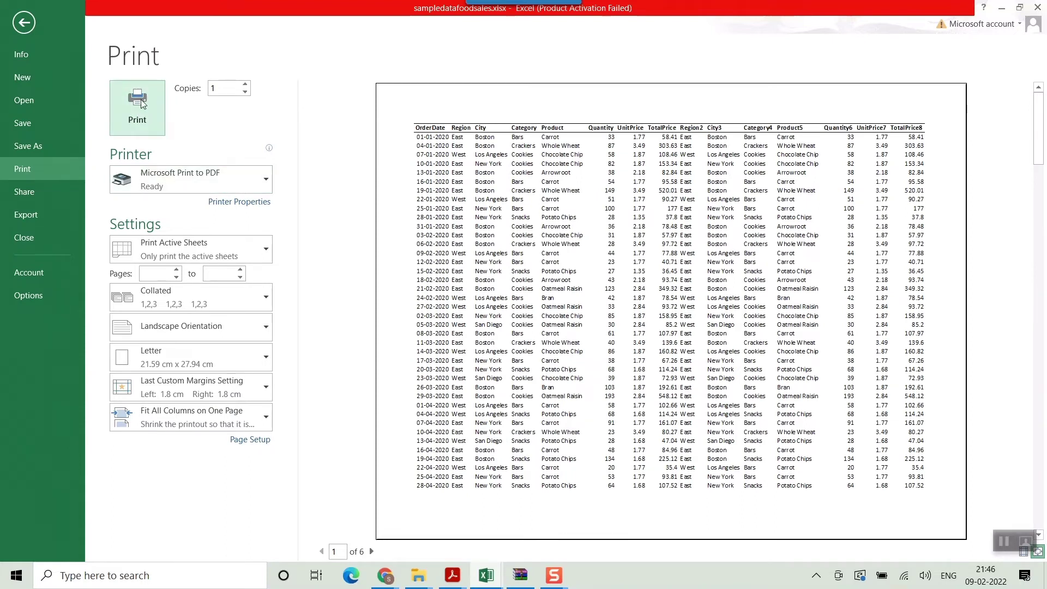
Print the sheet with Microsoft Print to PDF and save the output file.
left_click(139, 103)
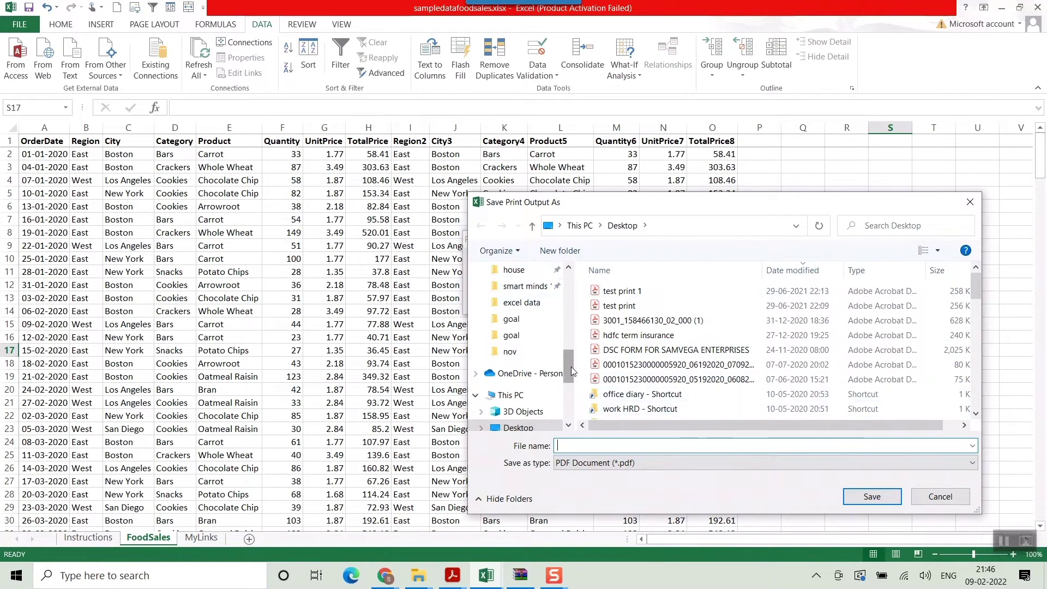
left_click_drag(571, 371, 567, 329)
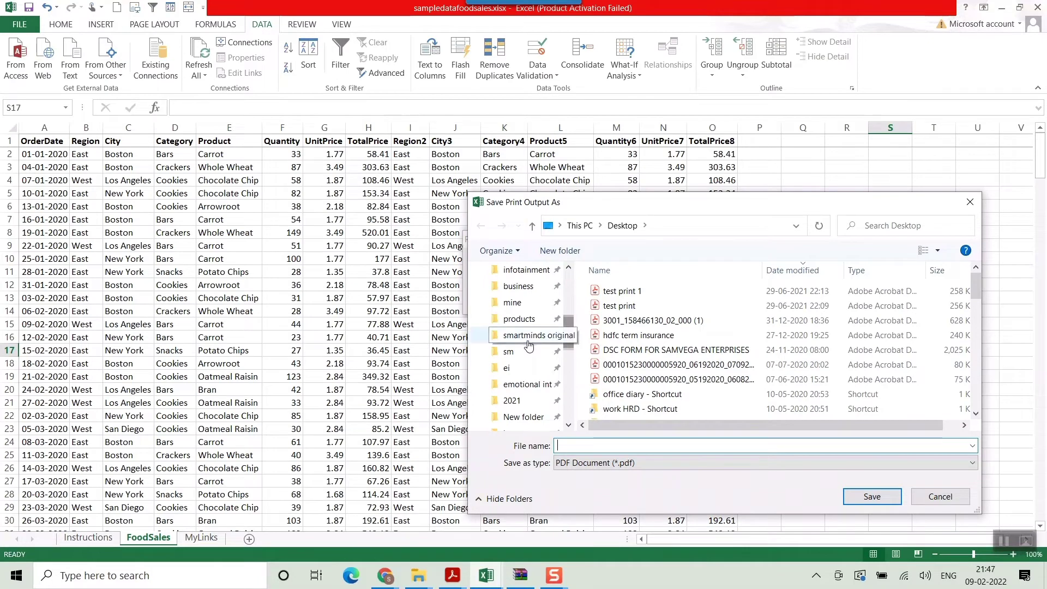
scroll(528, 343, "up", 5)
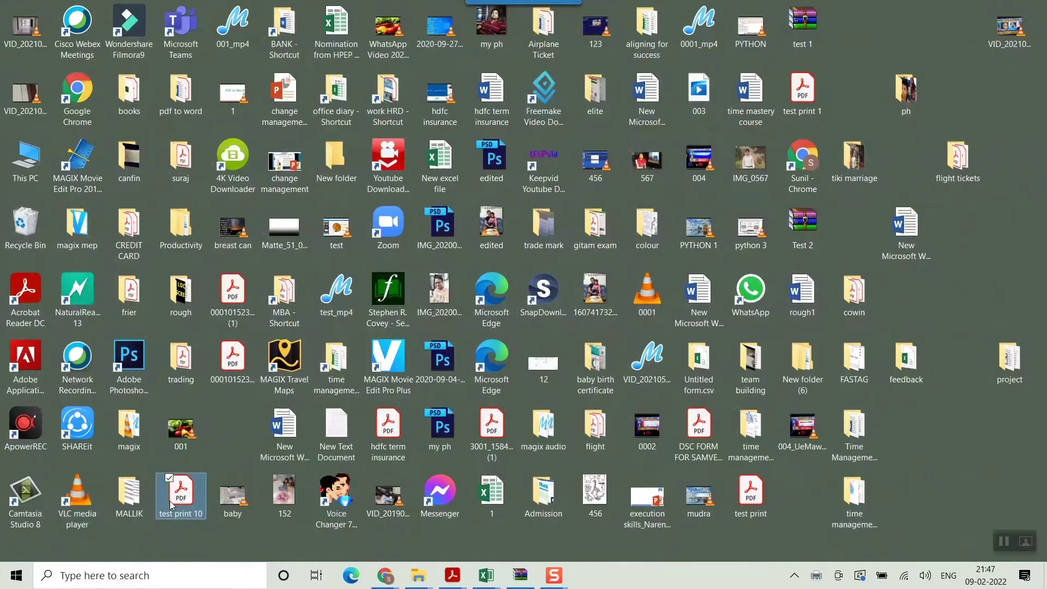
Open test print 10.pdf in Acrobat Reader and scroll through its 6 landscape pages.
double_click(177, 499)
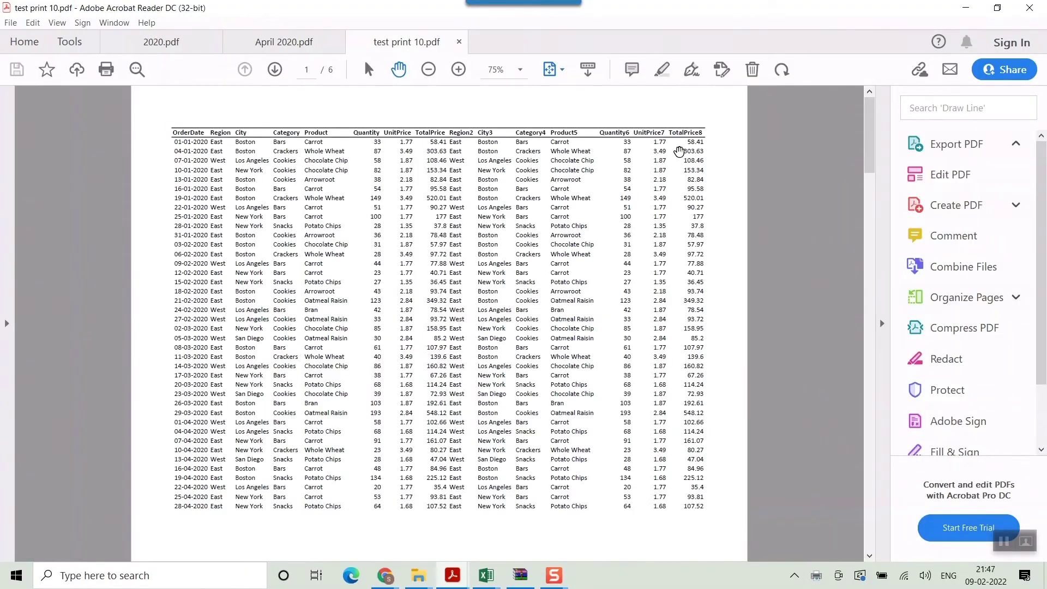
scroll(436, 306, "down", 5)
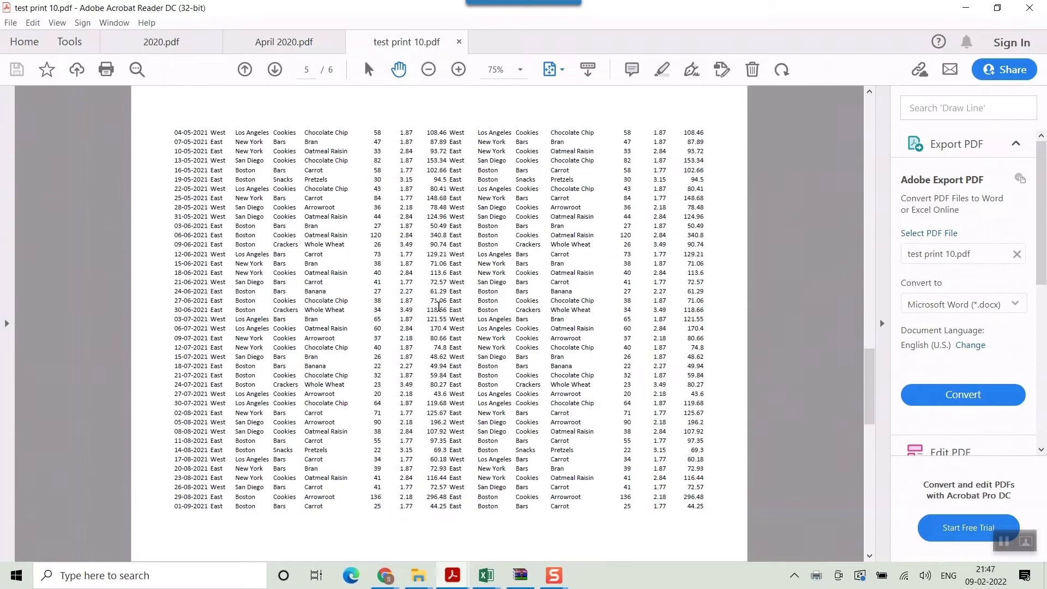
key("Home")
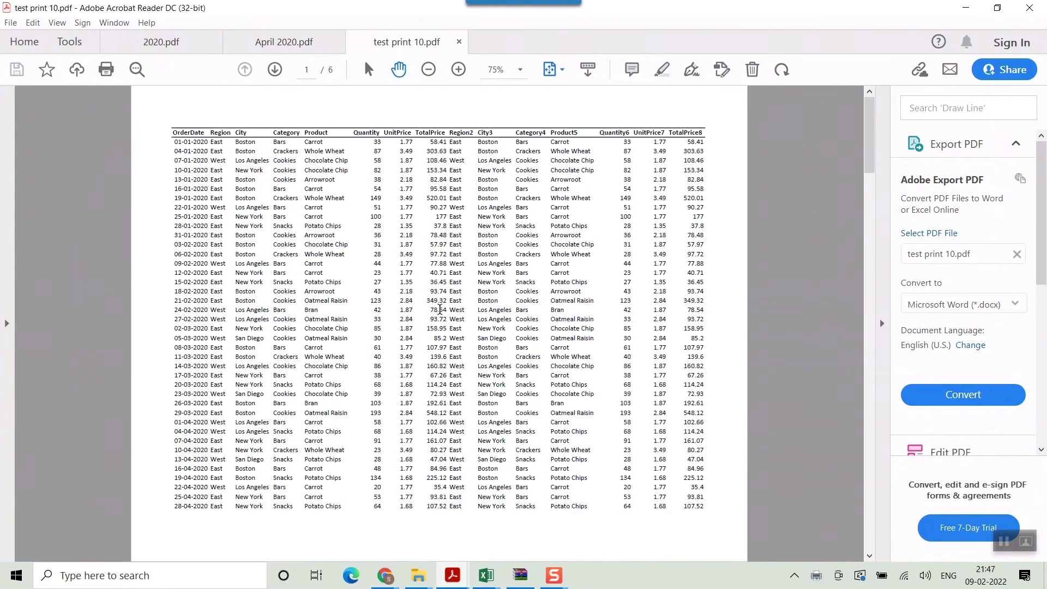
scroll(440, 309, "down", 1)
scroll(439, 309, "down", 4)
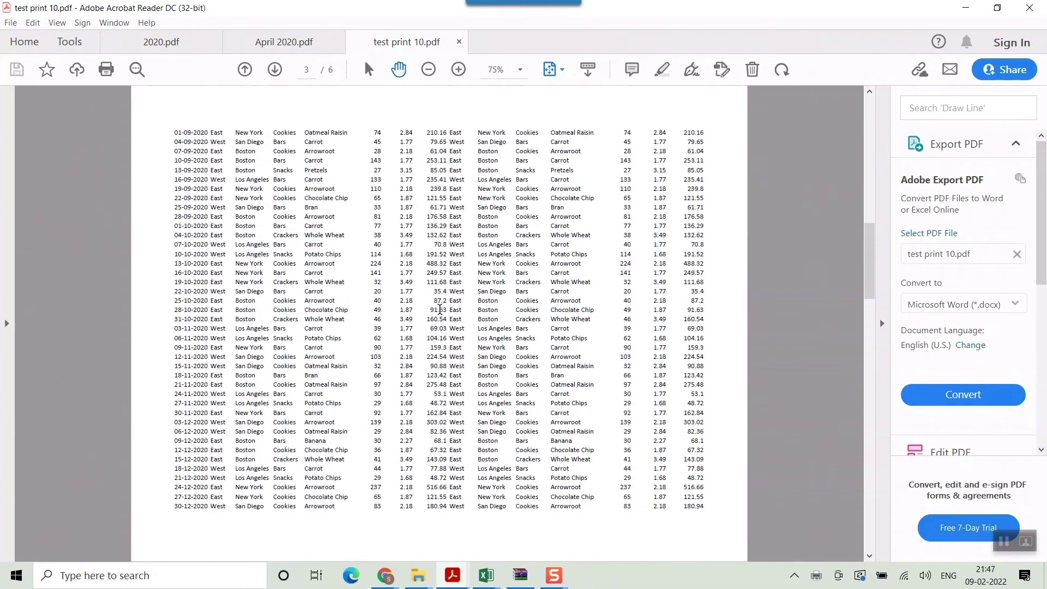